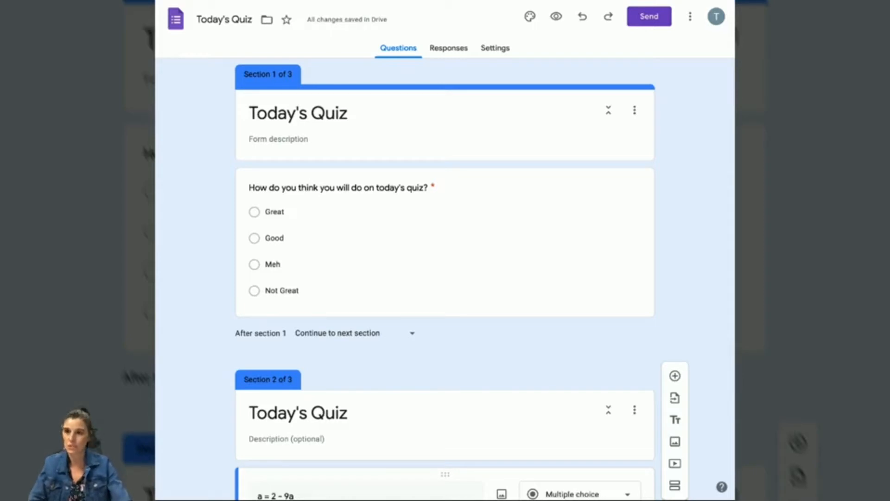
Step: Examine the quiz form's three sections and the answer-based section routing of the question "How do you think you will do on today's quiz?"
scroll(444, 278, "down", 12)
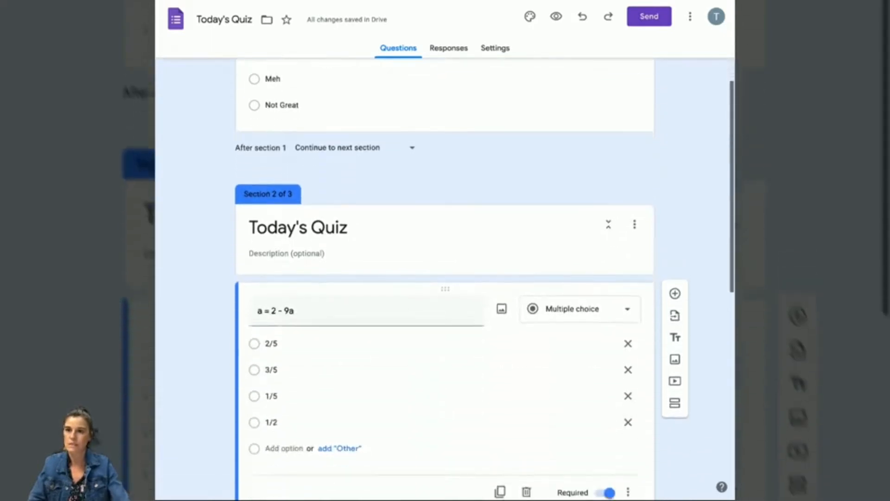
scroll(444, 279, "down", 2)
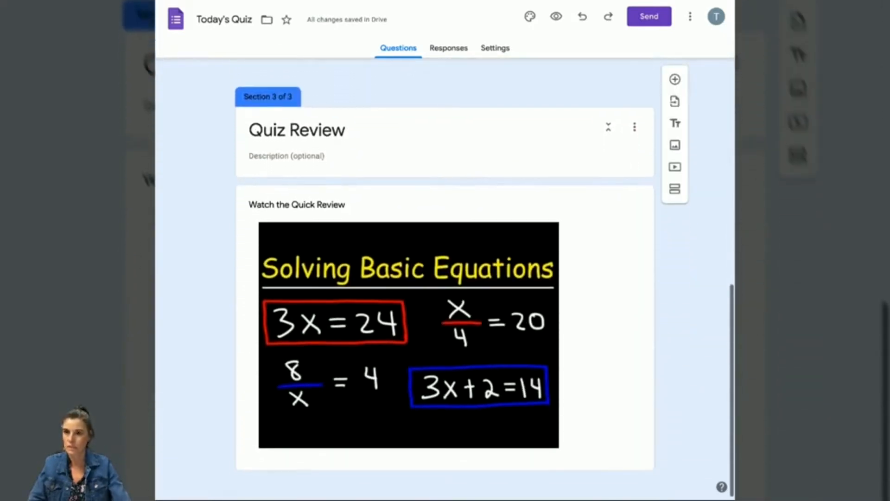
scroll(444, 279, "up", 3)
scroll(445, 278, "up", 10)
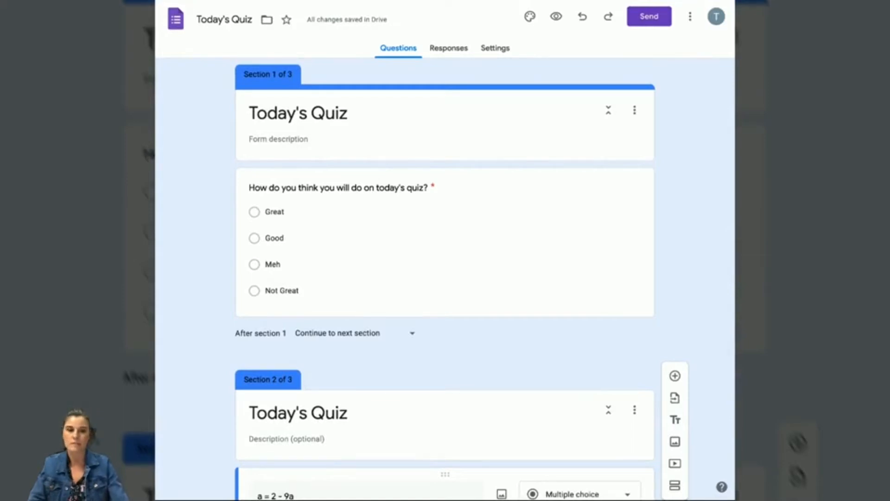
left_click(446, 125)
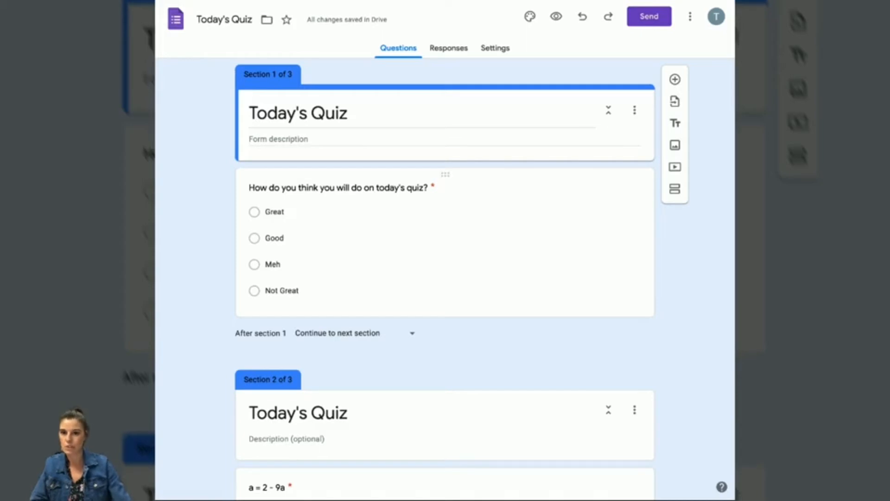
left_click(282, 290)
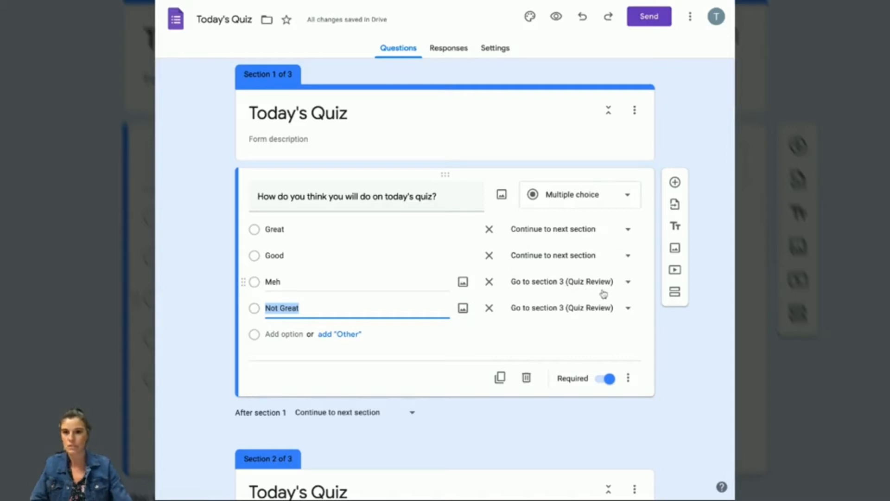
scroll(603, 294, "down", 4)
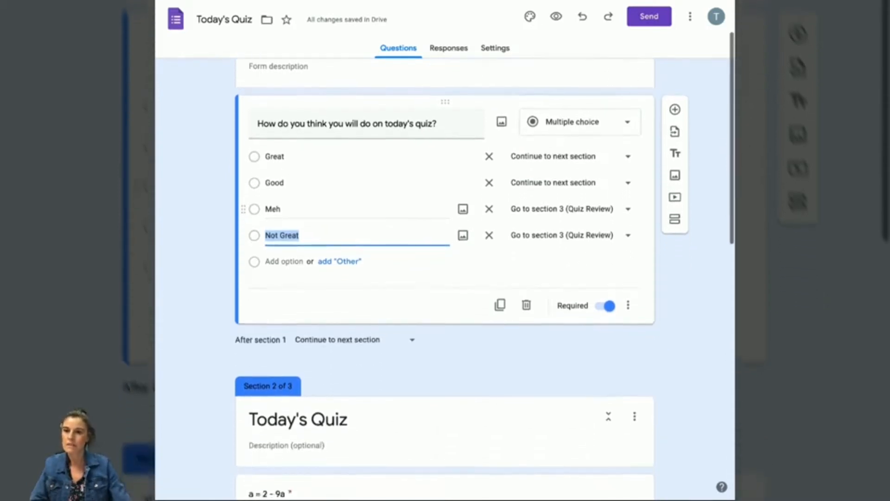
scroll(591, 292, "down", 2)
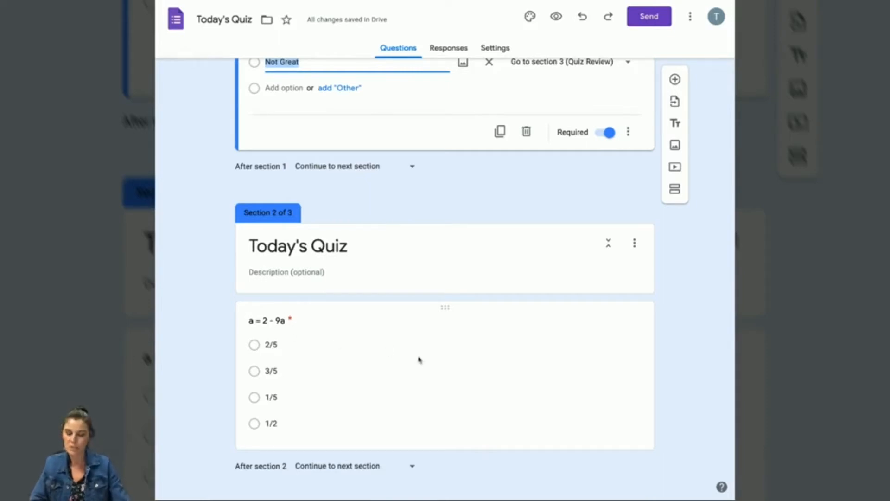
scroll(445, 278, "up", 1)
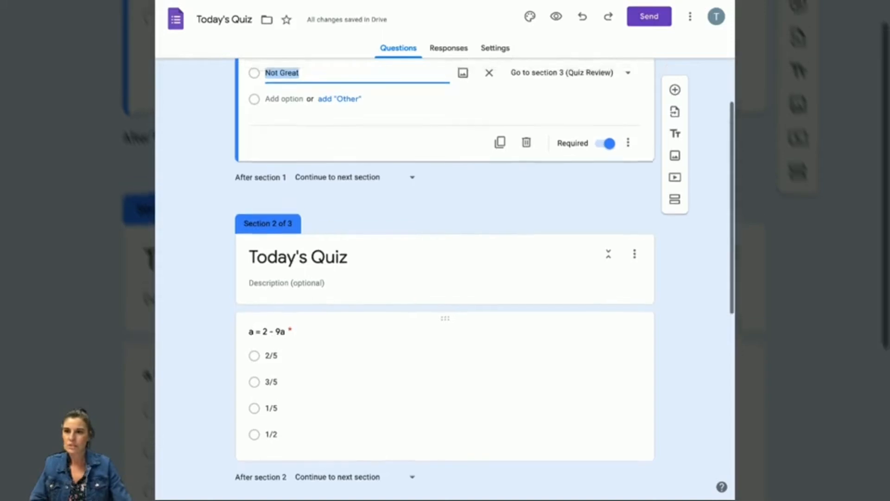
scroll(445, 279, "down", 1)
scroll(446, 278, "up", 2)
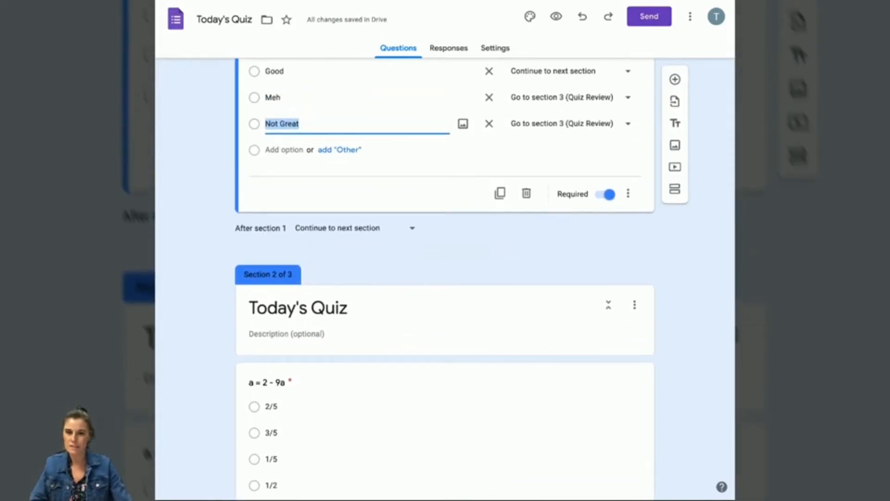
scroll(445, 278, "down", 8)
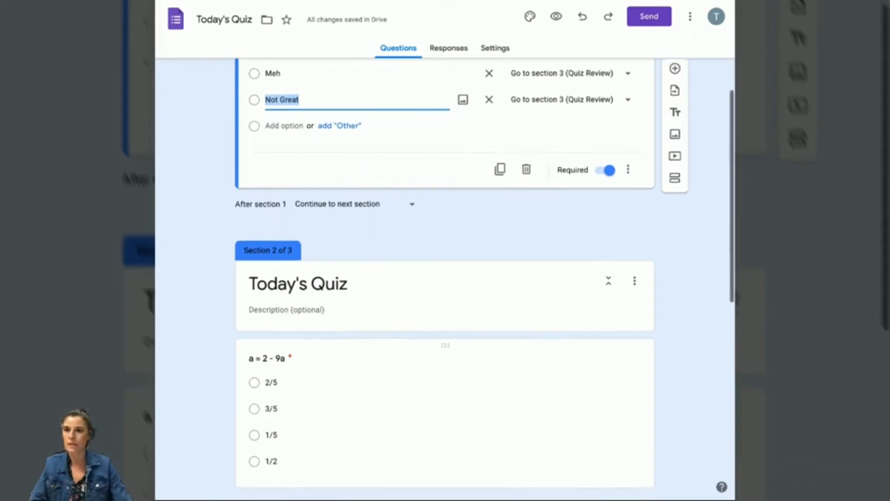
scroll(445, 278, "down", 3)
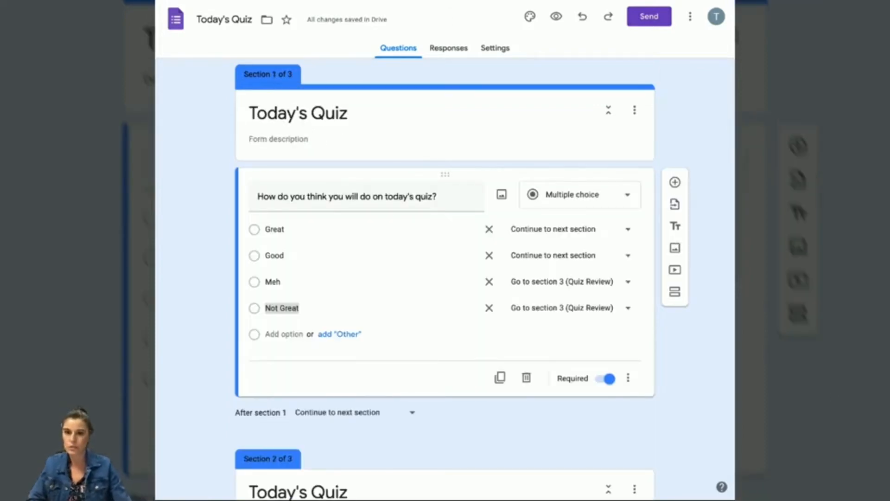
Step: Enable "Go to section based on answer" for the question "a = 2 - 9a" in section 2
scroll(445, 278, "down", 5)
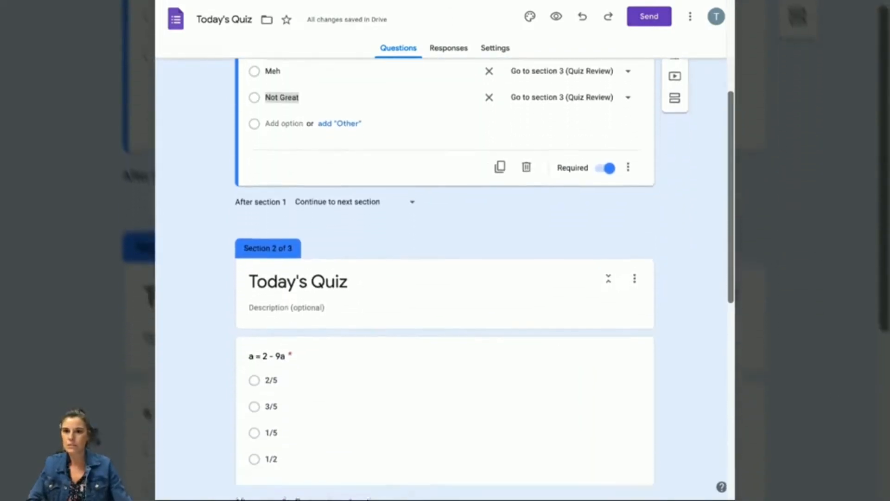
scroll(445, 278, "down", 3)
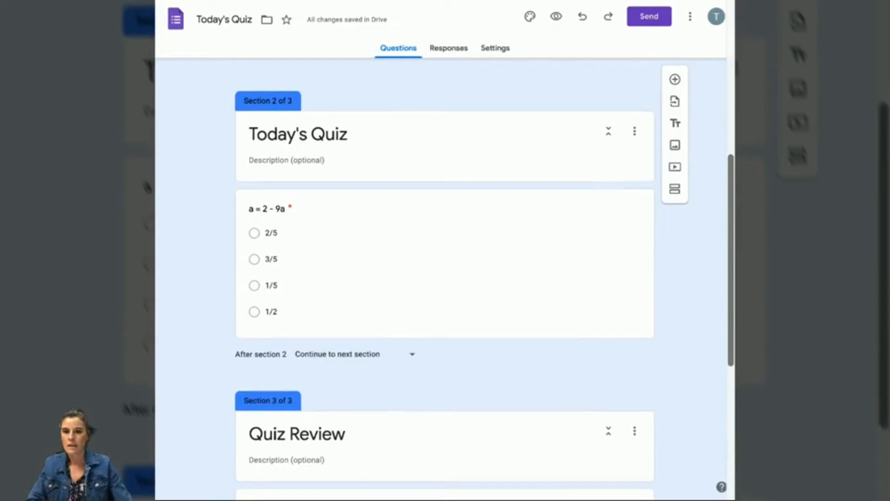
left_click(446, 195)
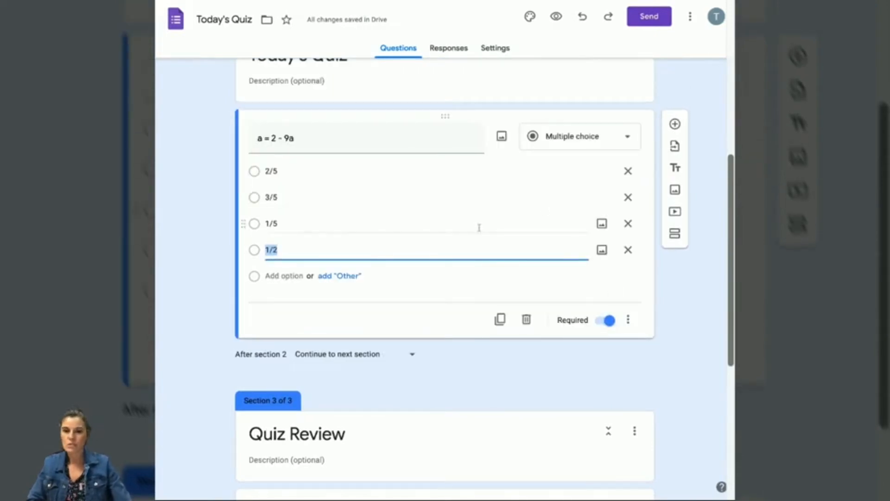
left_click(629, 321)
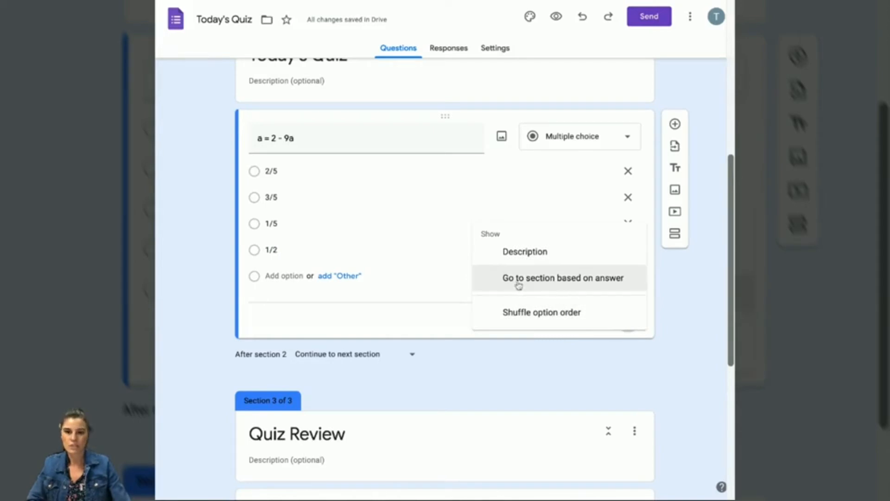
left_click(557, 278)
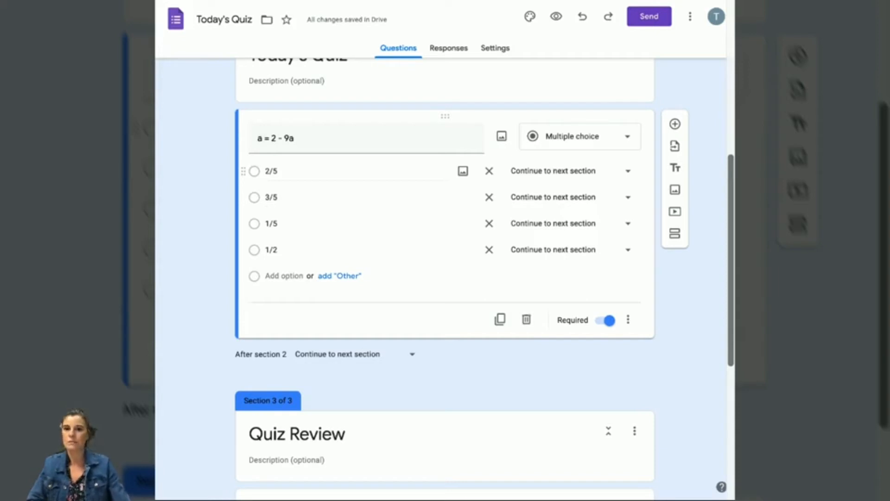
Step: Add a new section after the "a = 2 - 9a" question and title it "Hint"
scroll(445, 278, "up", 1)
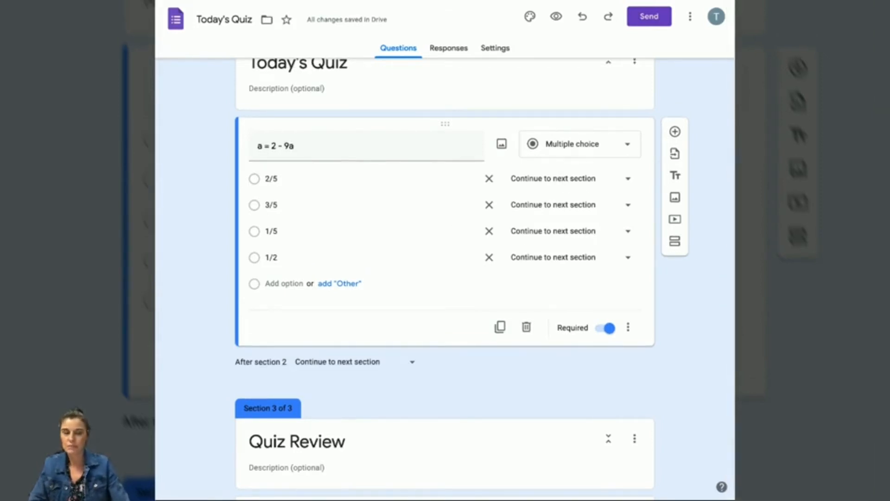
left_click(675, 245)
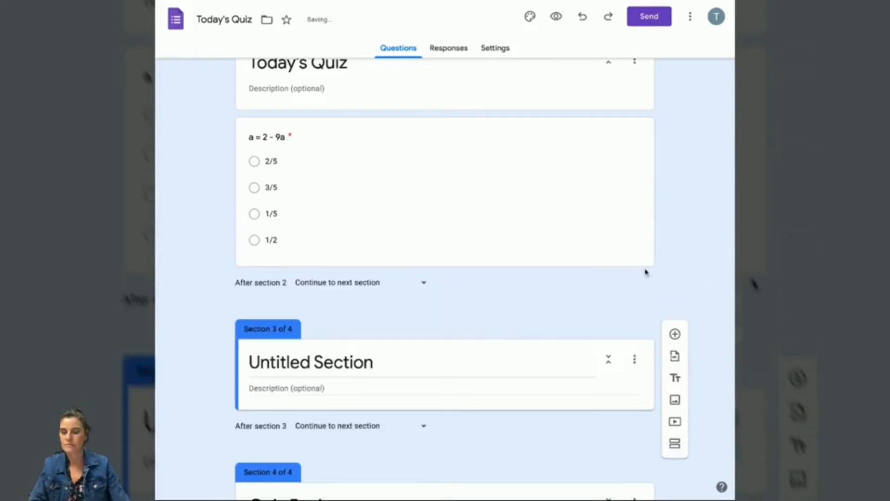
left_click(350, 363)
left_click_drag(377, 363, 240, 366)
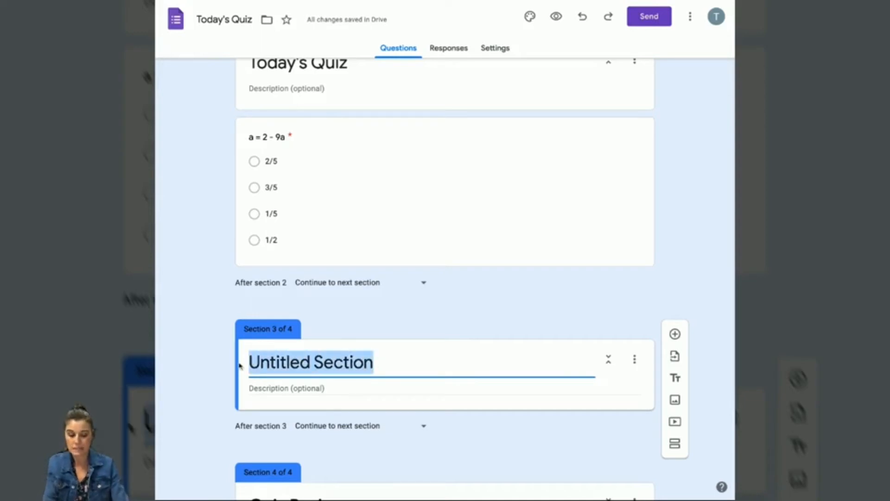
type("Hinn")
key("BackSpace")
type("t")
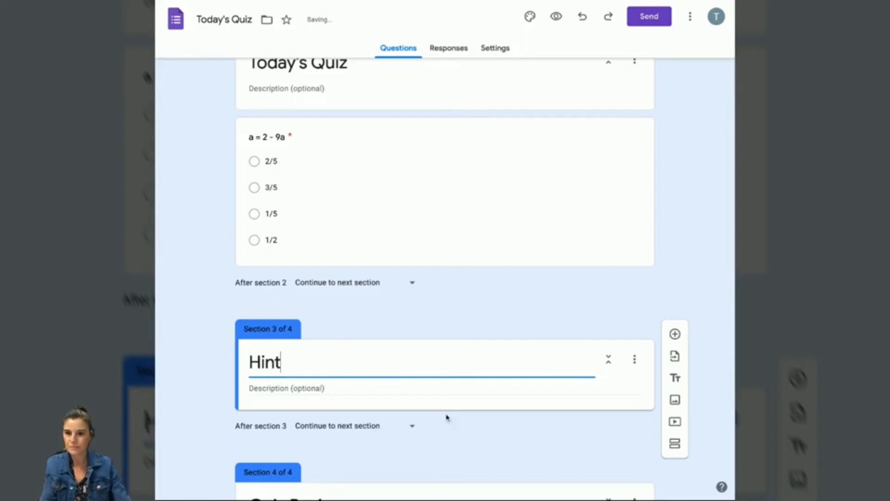
scroll(447, 417, "down", 2)
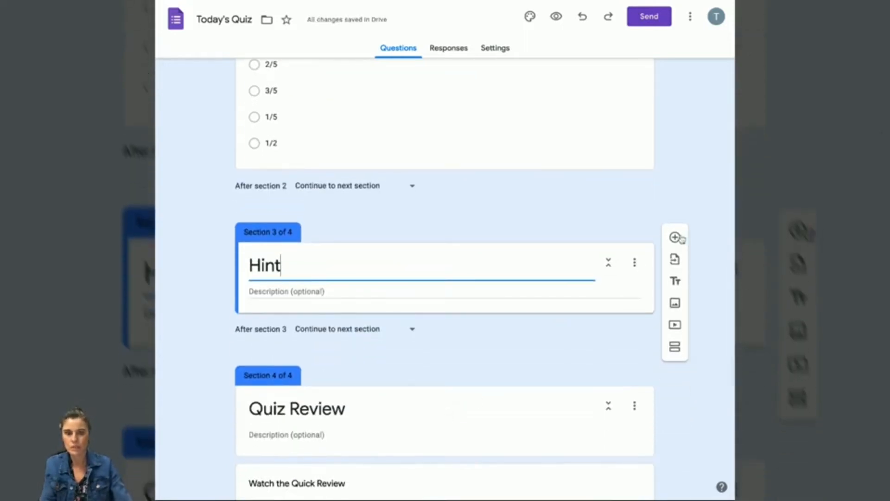
left_click(675, 326)
left_click(285, 139)
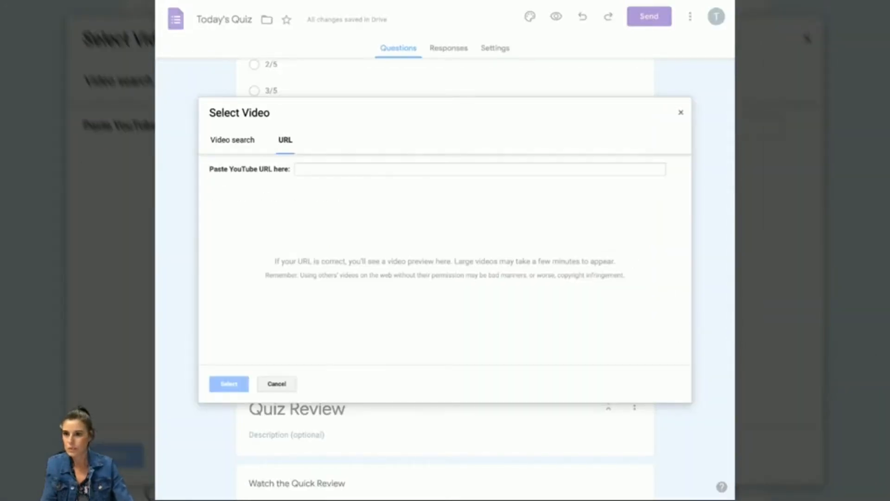
type("https://youtu.be/kWOTmyoaWJg")
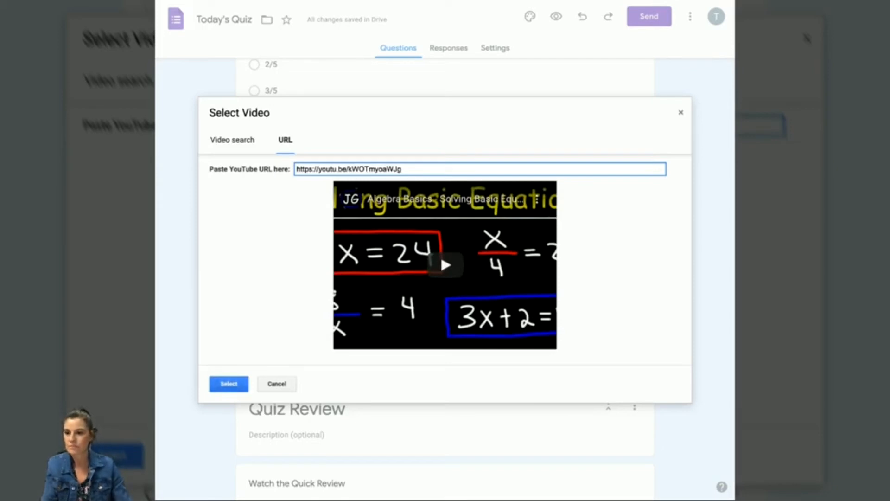
left_click(228, 384)
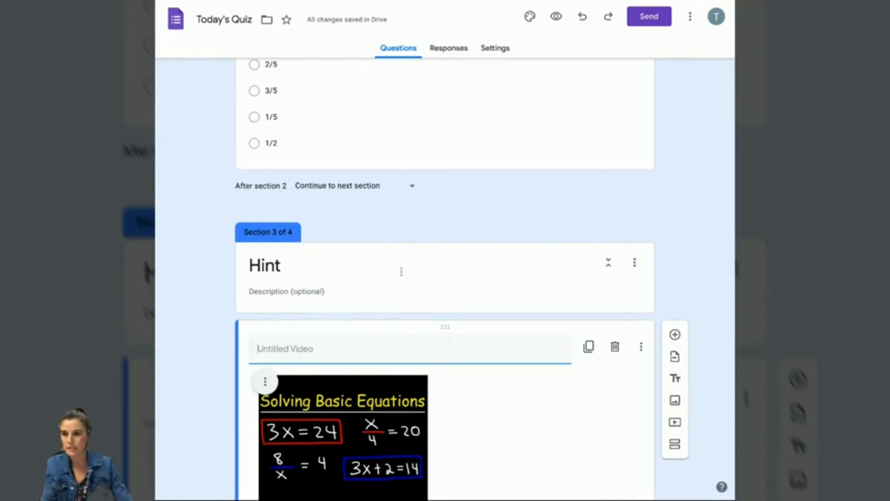
Step: Title the video in the Hint section "Hint" and enlarge its thumbnail to roughly one and a half times its width
scroll(535, 444, "down", 2)
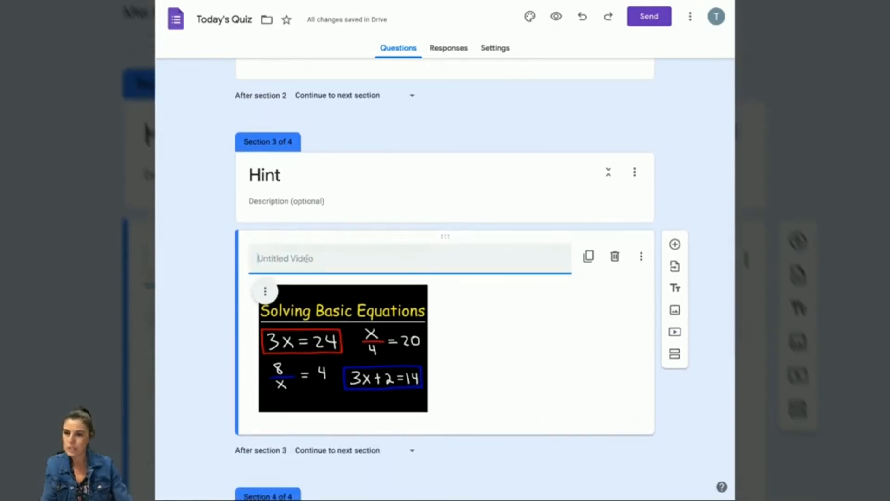
type("Hint")
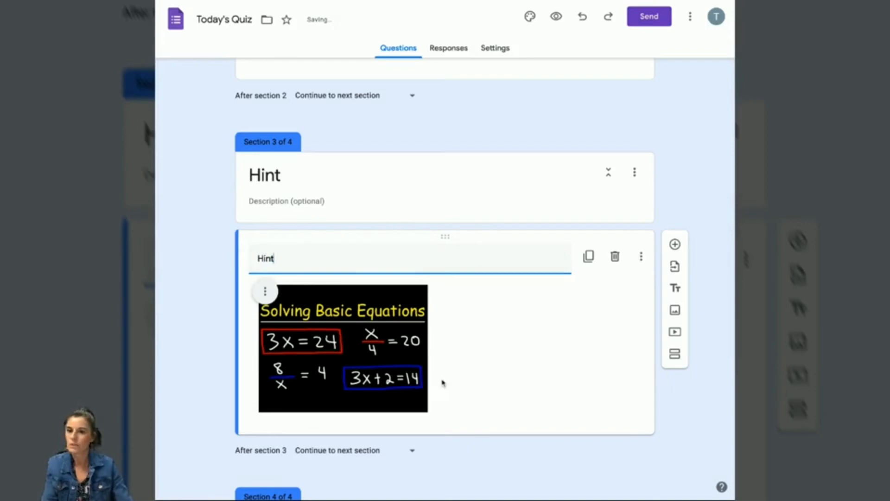
left_click(415, 405)
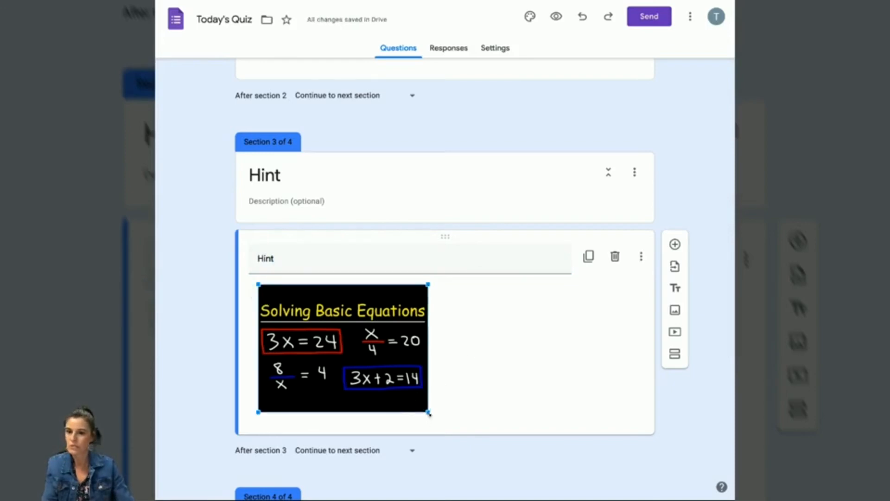
left_click_drag(428, 412, 511, 474)
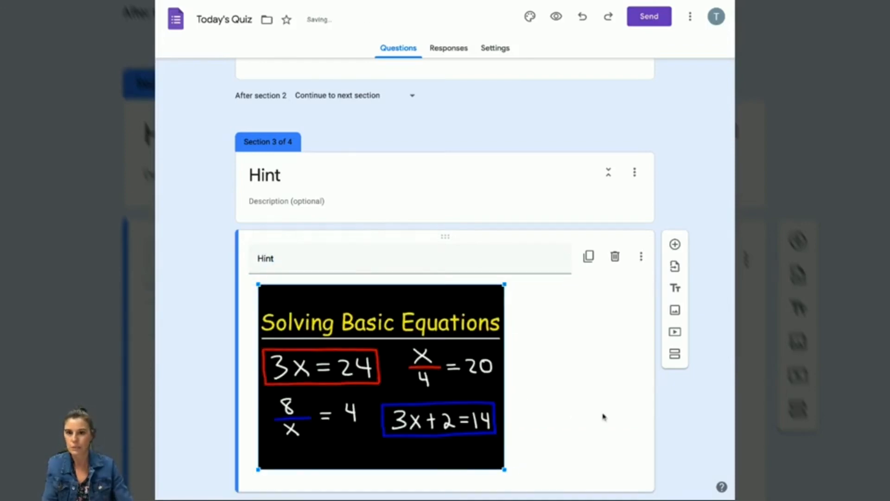
Step: Route the answers 2/5, 3/5 and 1/2 of the "a = 2 - 9a" question to section 3 (Hint)
scroll(606, 386, "up", 6)
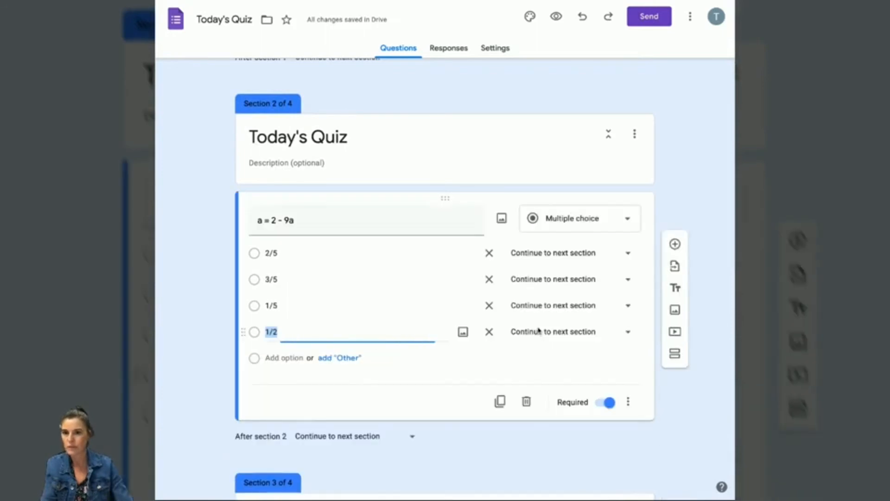
left_click(539, 330)
left_click(627, 254)
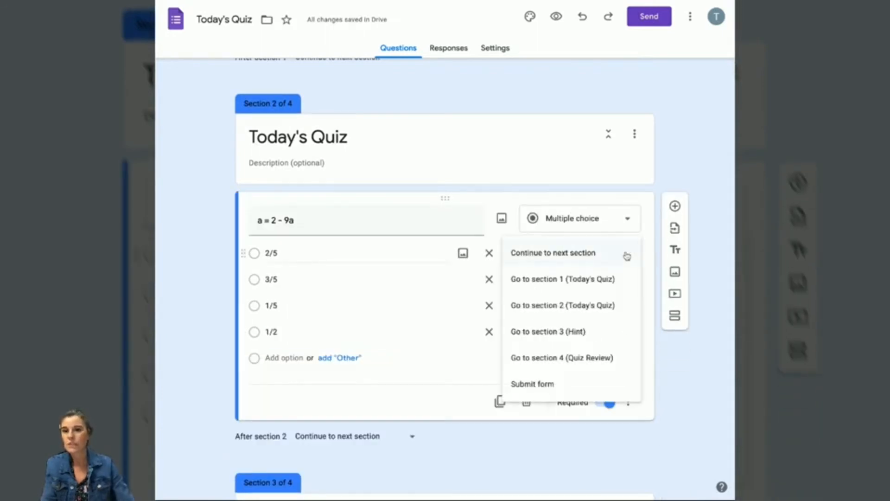
left_click(543, 334)
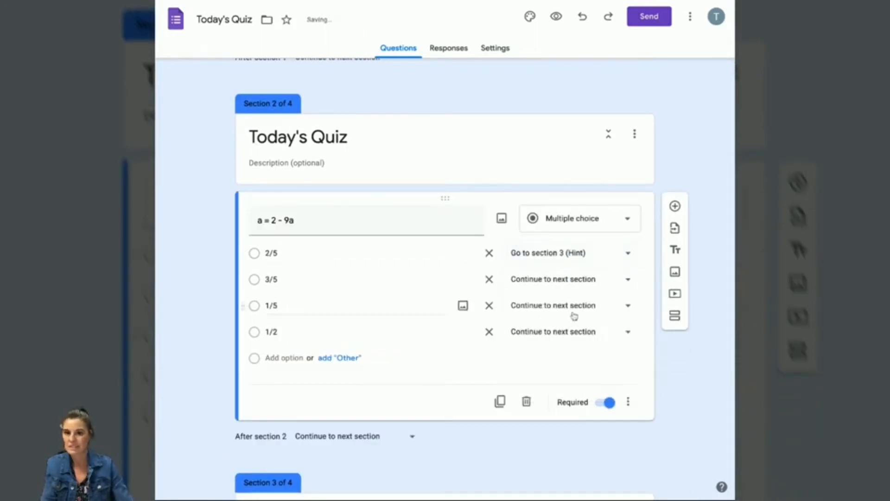
left_click(628, 280)
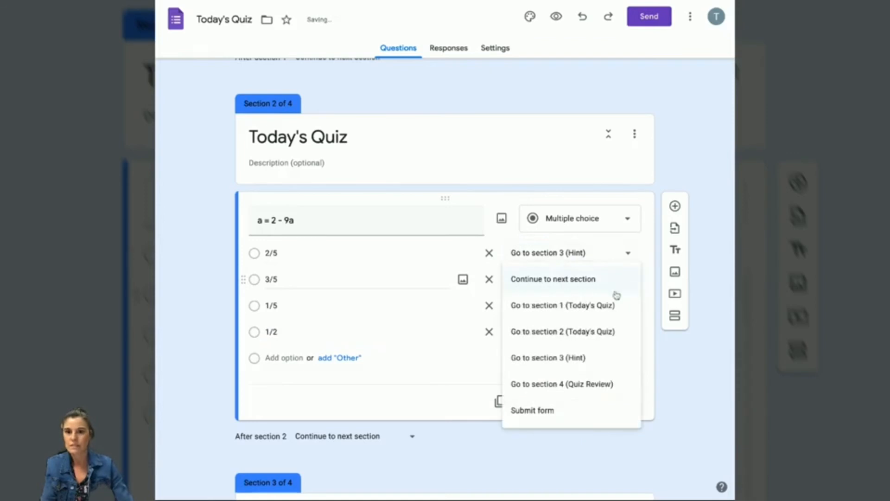
left_click(546, 358)
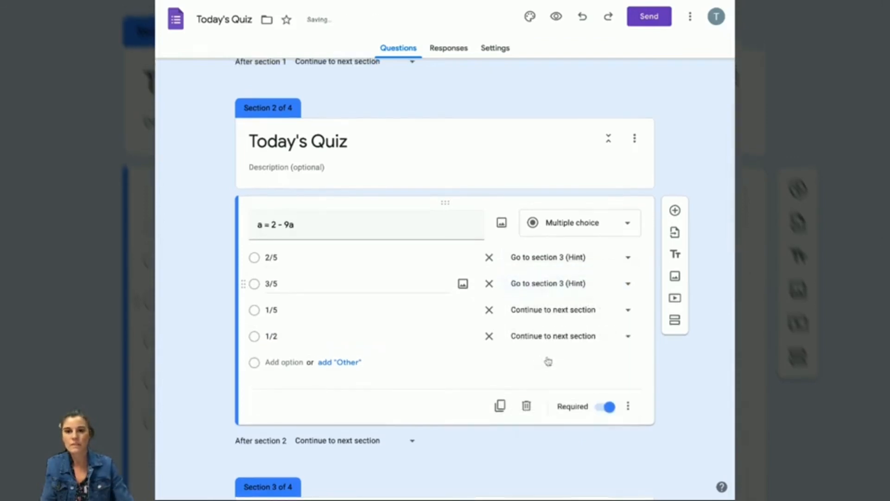
left_click(631, 337)
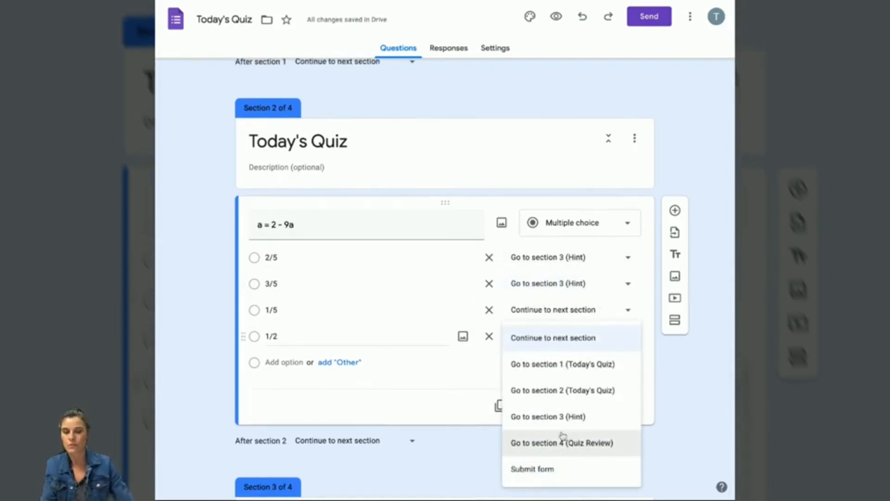
left_click(565, 417)
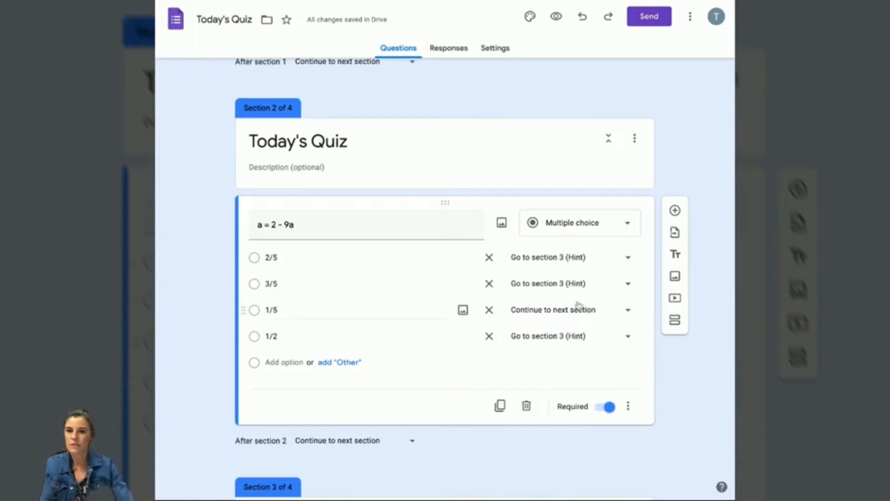
Step: Test the "Meh" answer path in the form preview and return to the opening question
scroll(583, 356, "up", 6)
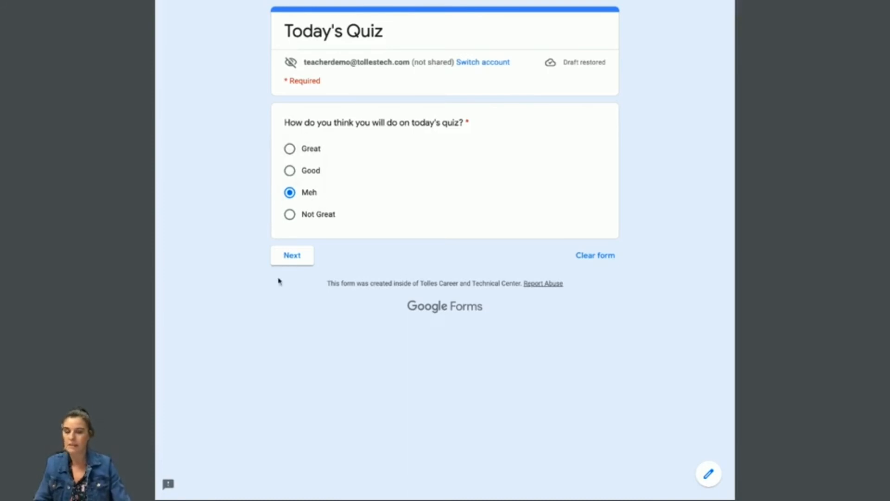
left_click(293, 256)
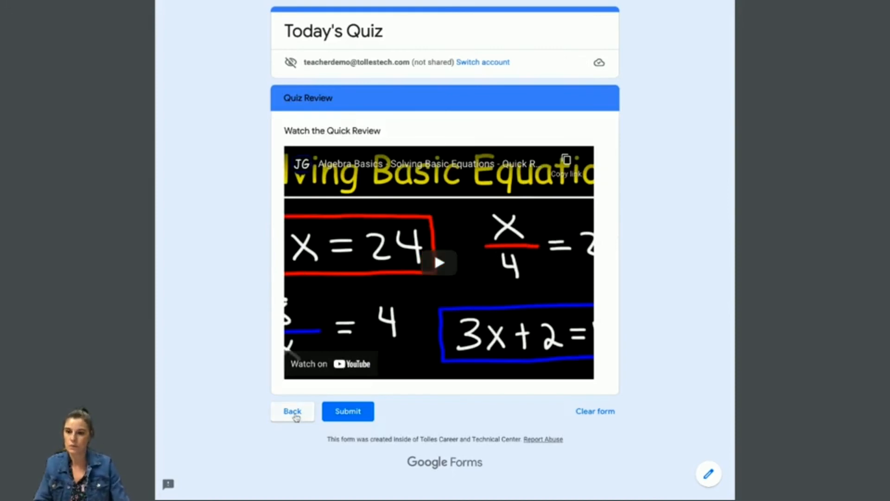
left_click(293, 411)
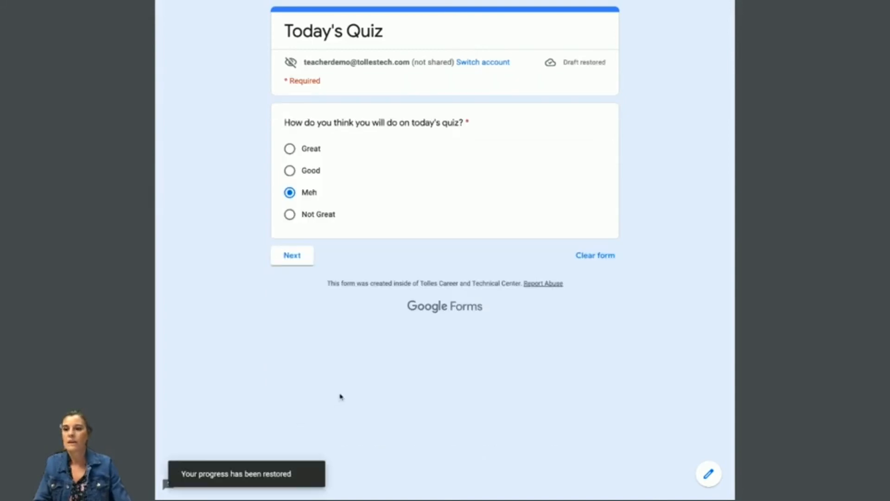
Step: Test the wrong-answer path in the preview by answering "Great" and continuing past "a = 2 - 9a" with 2/5
left_click(291, 151)
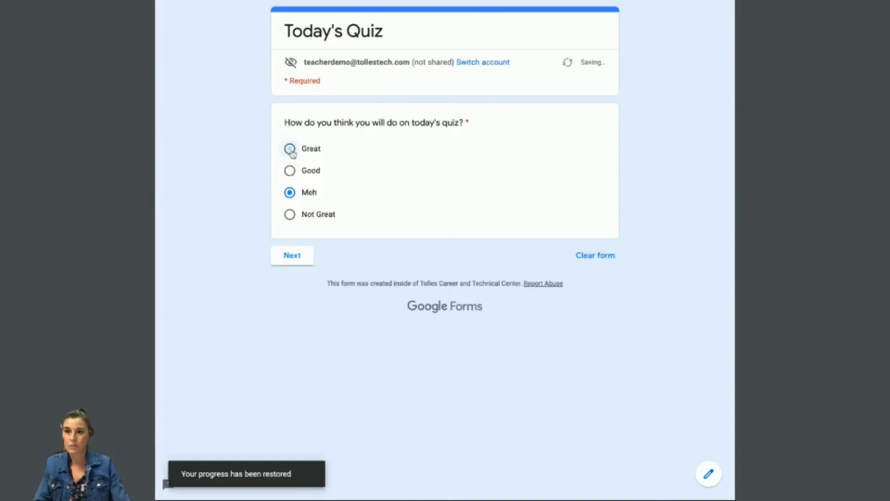
left_click(291, 259)
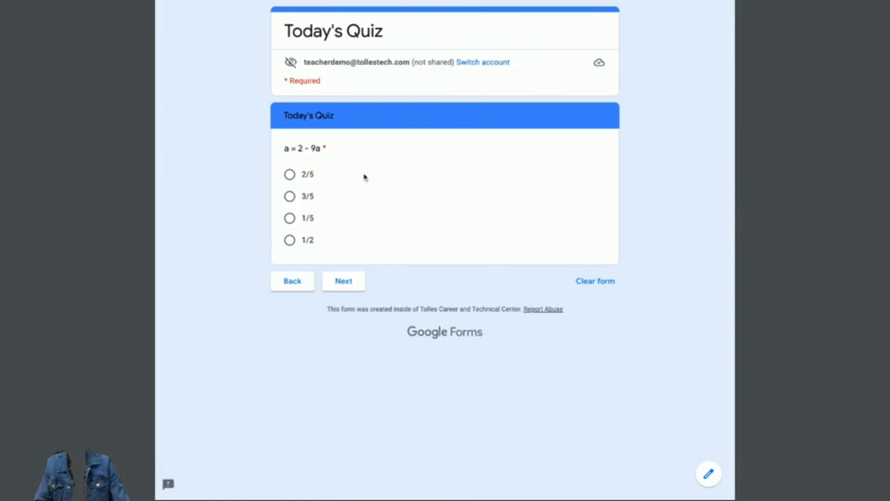
left_click(291, 175)
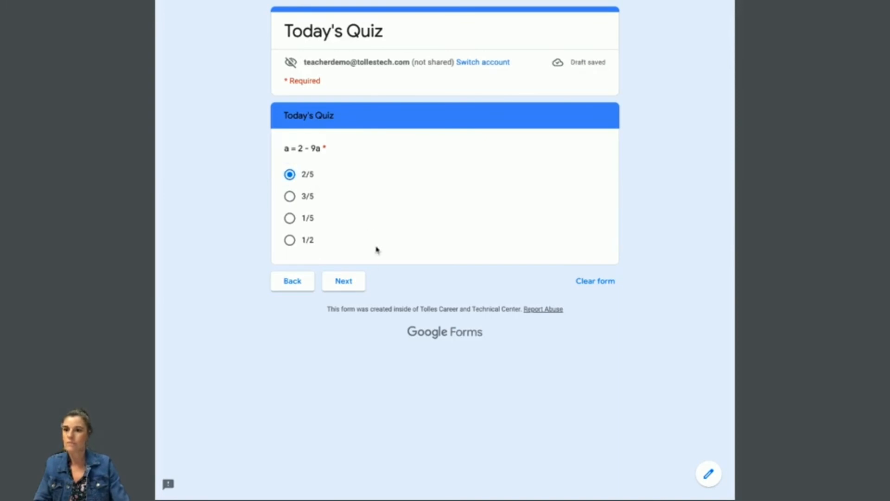
left_click(349, 289)
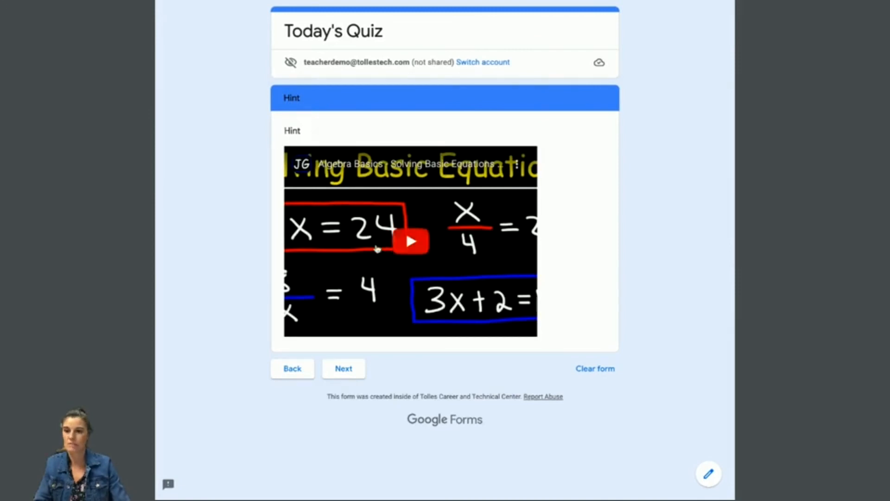
Step: Go back from the Hint section to the "a = 2 - 9a" question and change the answer to 1/5
left_click(283, 370)
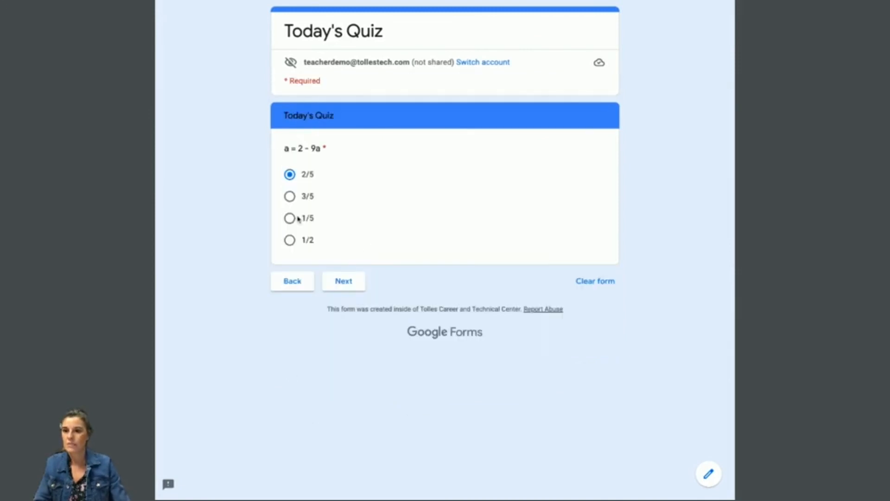
left_click(290, 219)
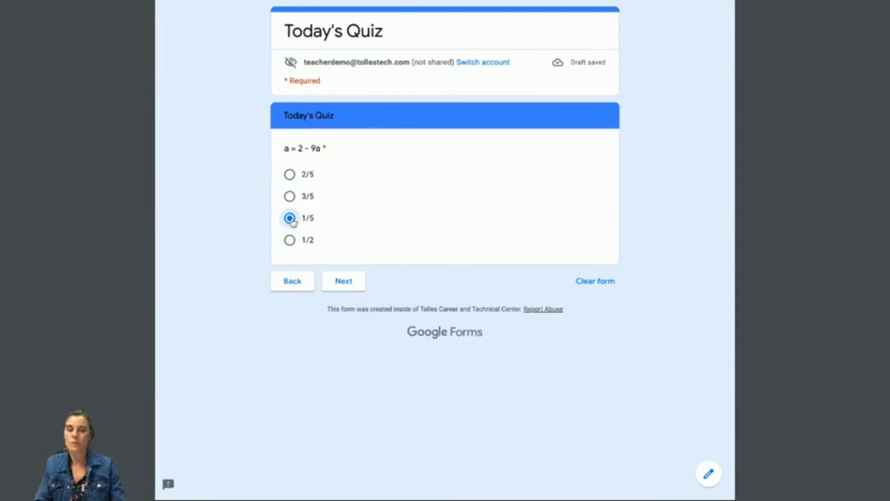